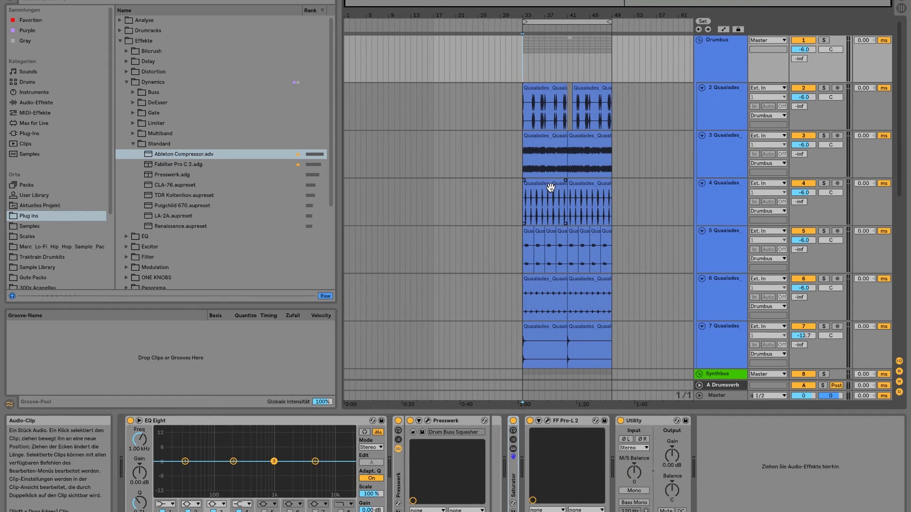
Select the second clip on track 4, bring up Presswerk's interface, and start playback.
left_click(604, 211)
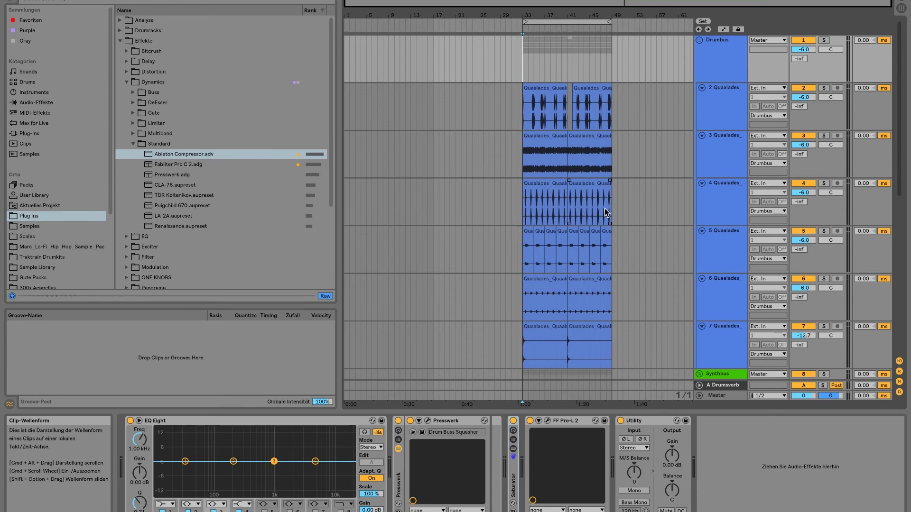
left_click(426, 422)
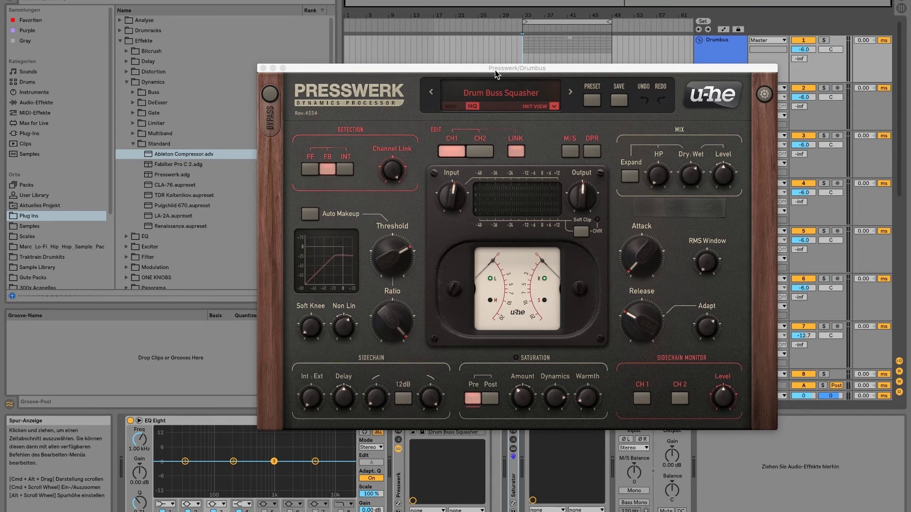
key("space")
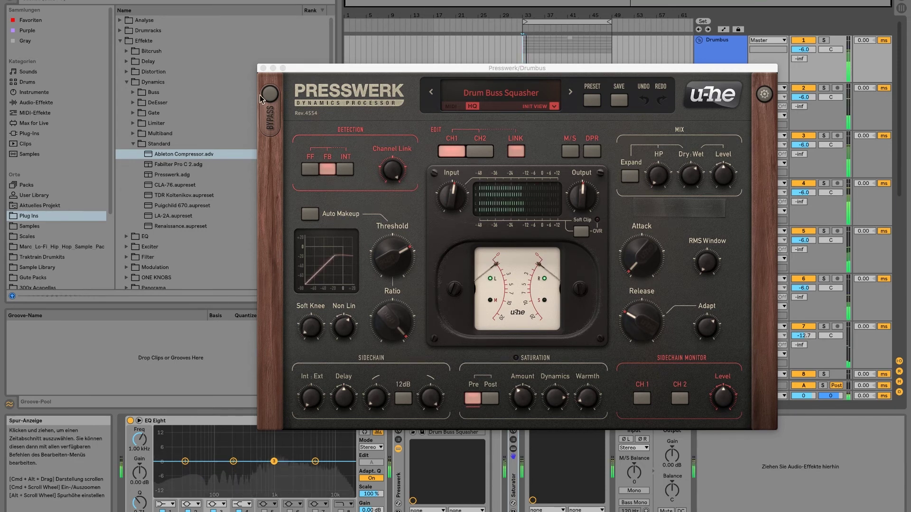
A/B Presswerk against bypass, trim its output gain slightly, and leave compression on.
left_click(271, 95)
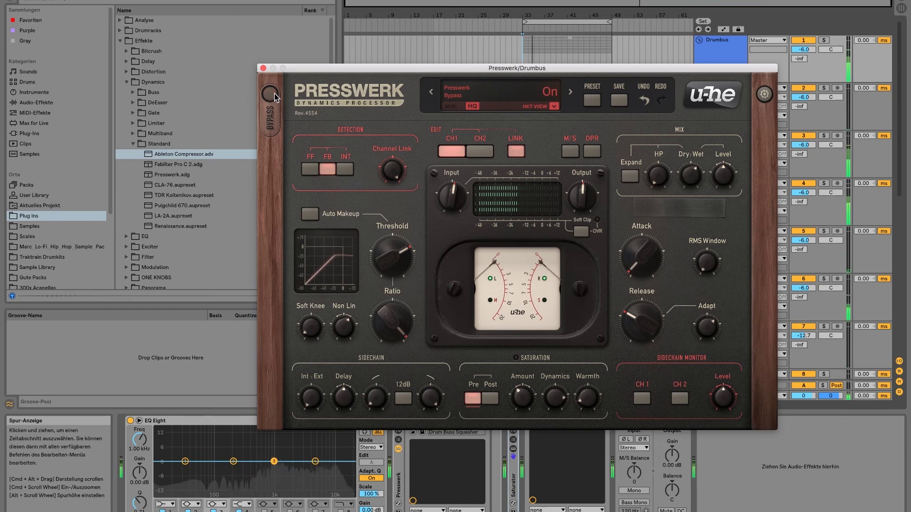
left_click(270, 94)
left_click_drag(582, 205, 583, 208)
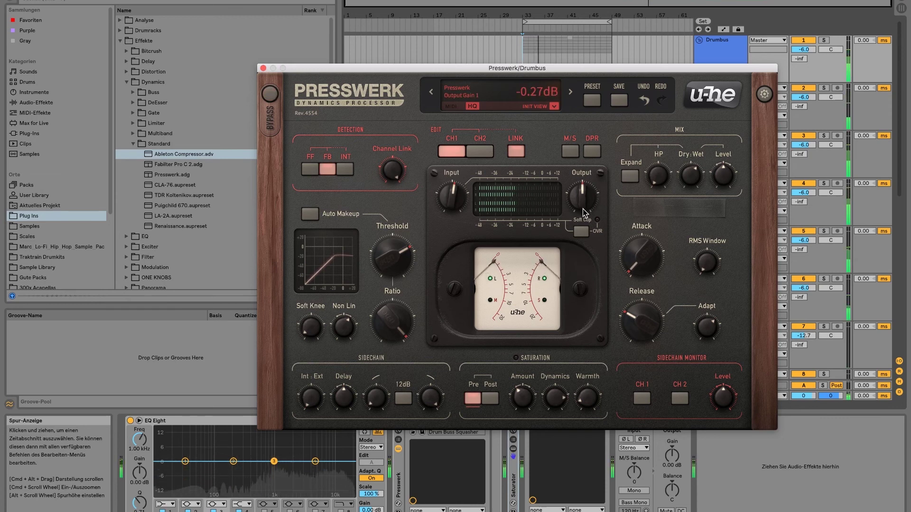
left_click(270, 94)
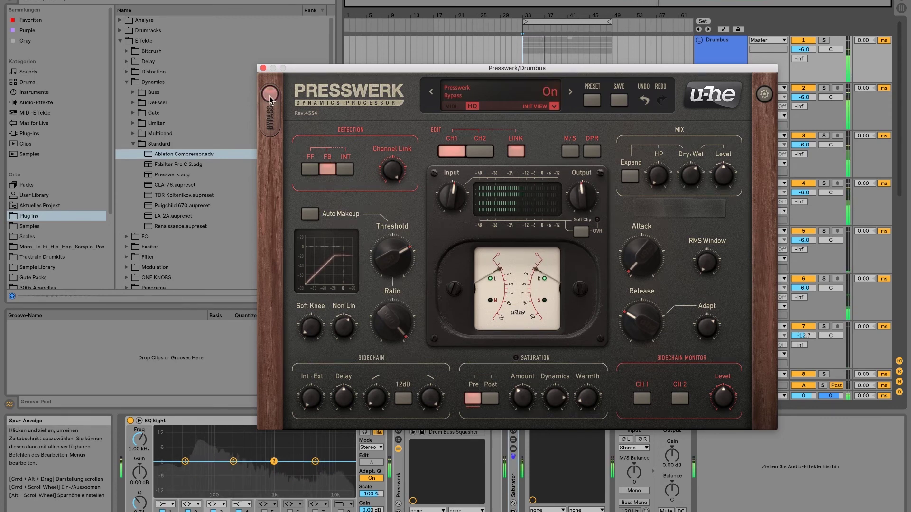
left_click(270, 94)
Close Presswerk and set Saturator rack Macro 1 to 4.82 dB Drive, -4.82 dB Output.
left_click(263, 68)
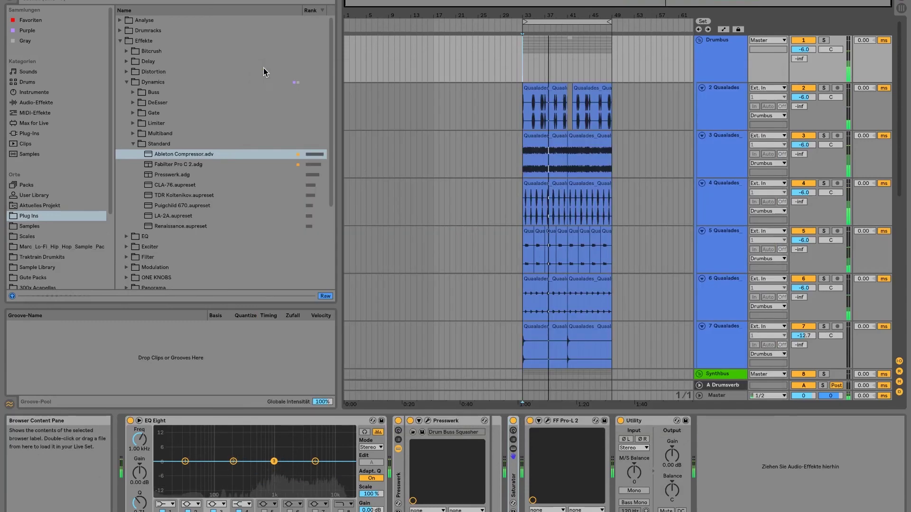
left_click(512, 448)
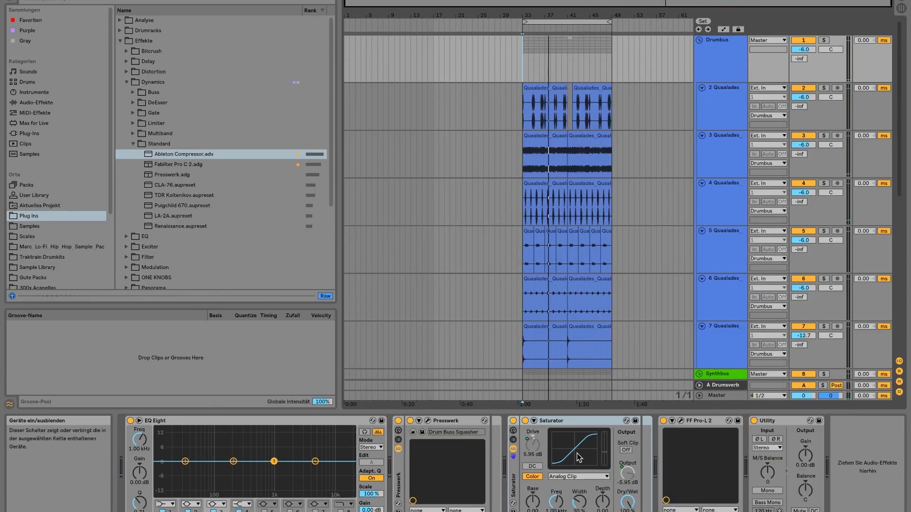
left_click(513, 430)
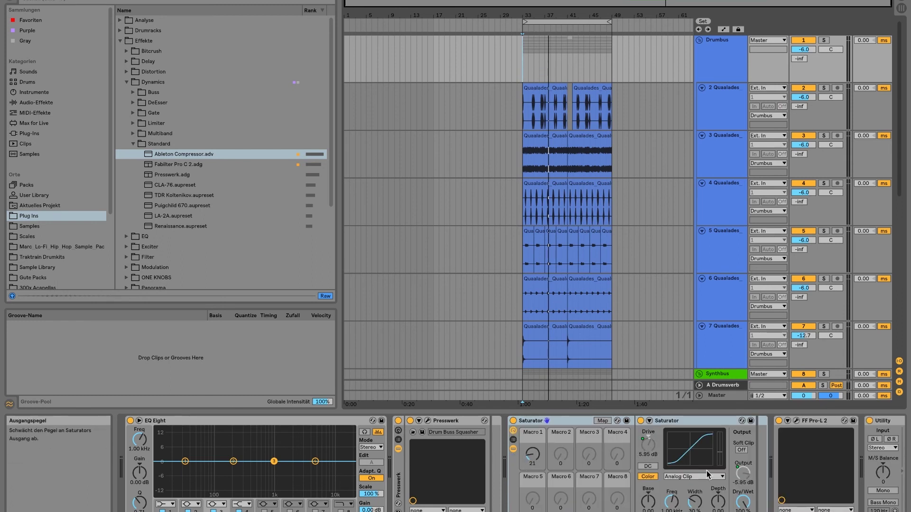
mouse_move(532, 454)
left_mouse_down()
mouse_move(532, 445)
mouse_move(532, 469)
left_mouse_up()
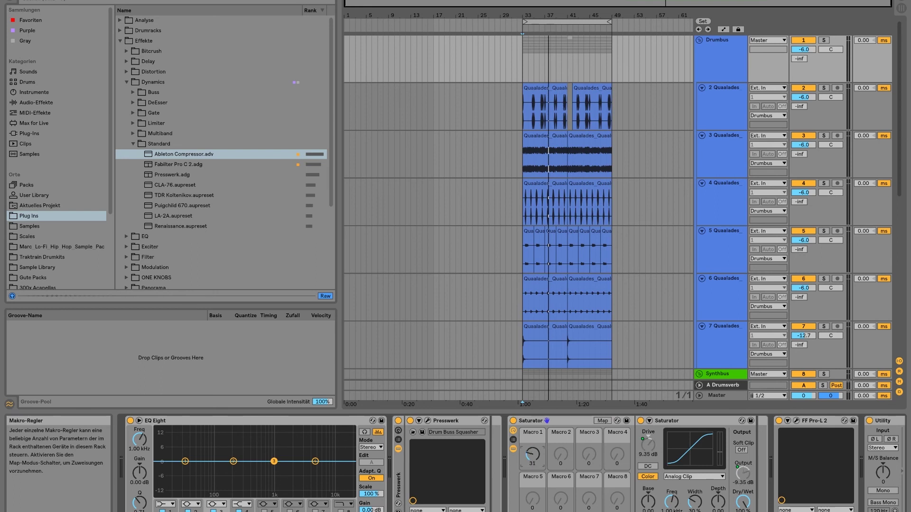
left_click(795, 421)
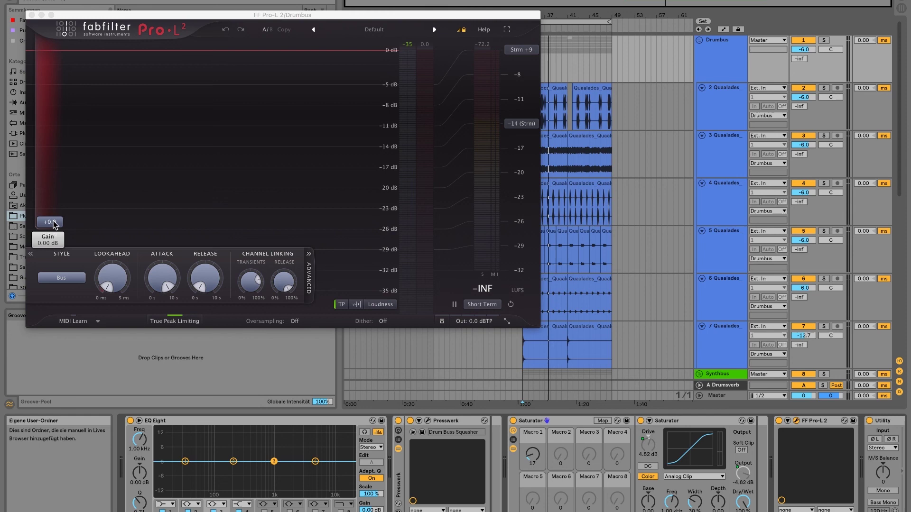
mouse_move(50, 222)
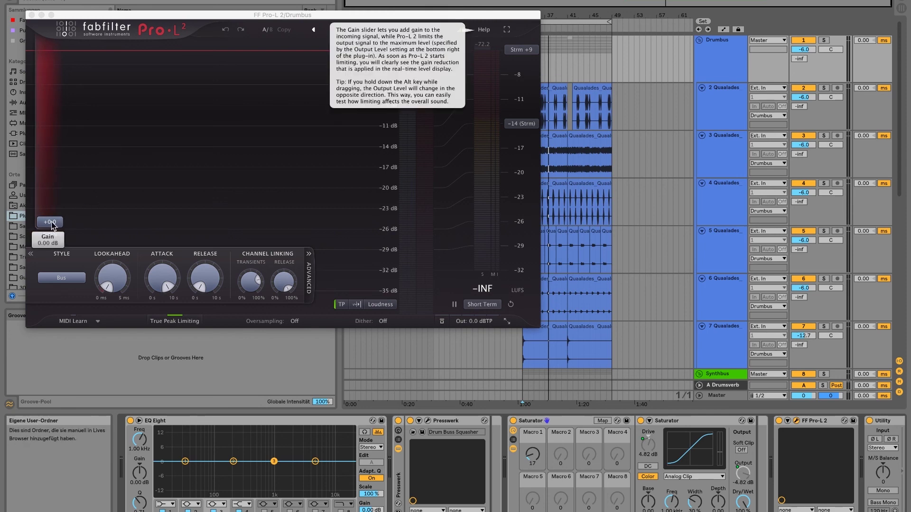
mouse_move(52, 226)
left_mouse_down()
mouse_move(67, 132)
mouse_move(60, 201)
left_mouse_up()
double_click(60, 201)
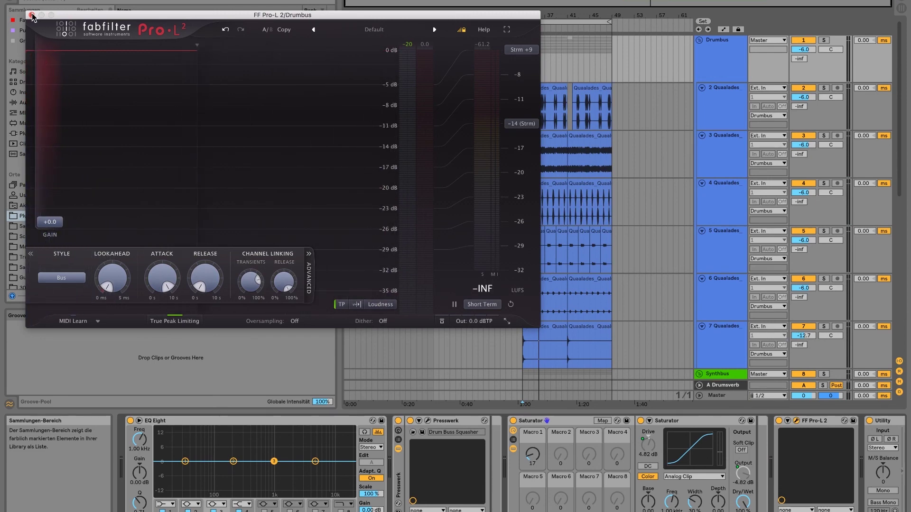
left_click(30, 15)
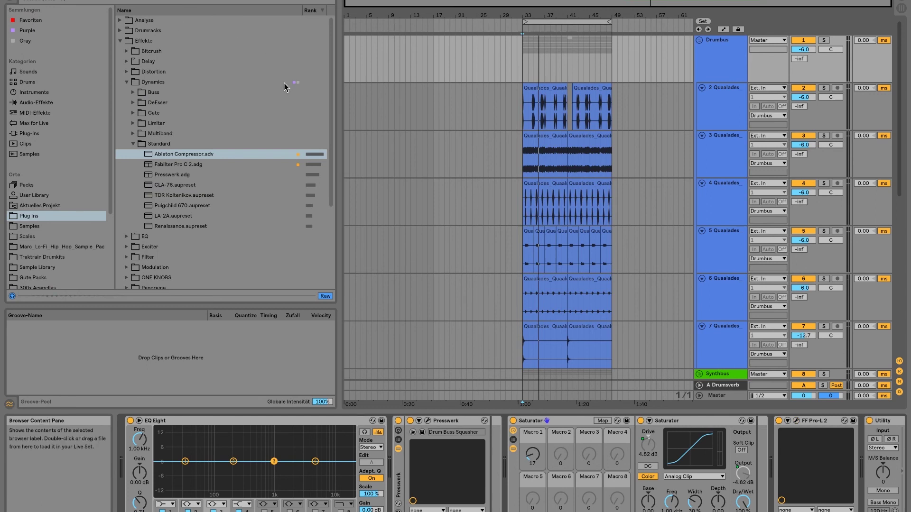